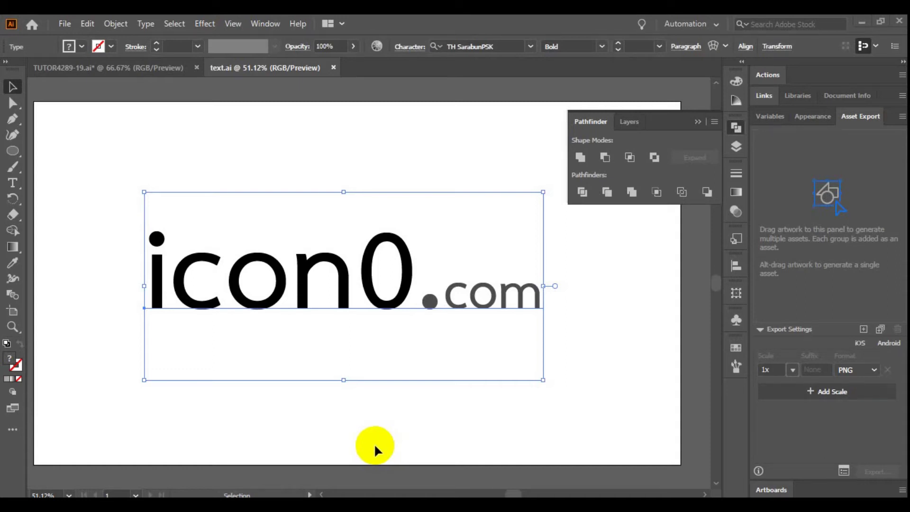
# Copy the icon0.com text from text.ai and paste it into TUTOR4289-19.ai
pyautogui.click(87, 24)
pyautogui.click(105, 87)
pyautogui.click(95, 68)
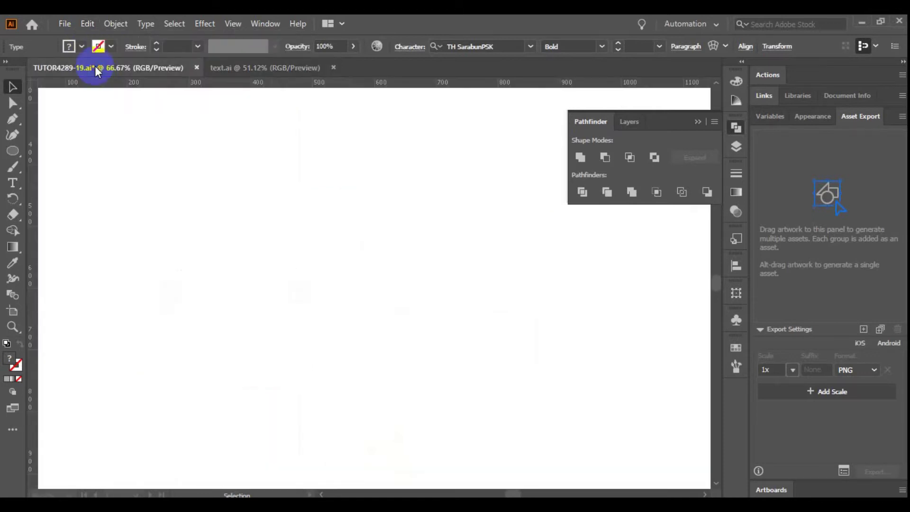
pyautogui.click(87, 23)
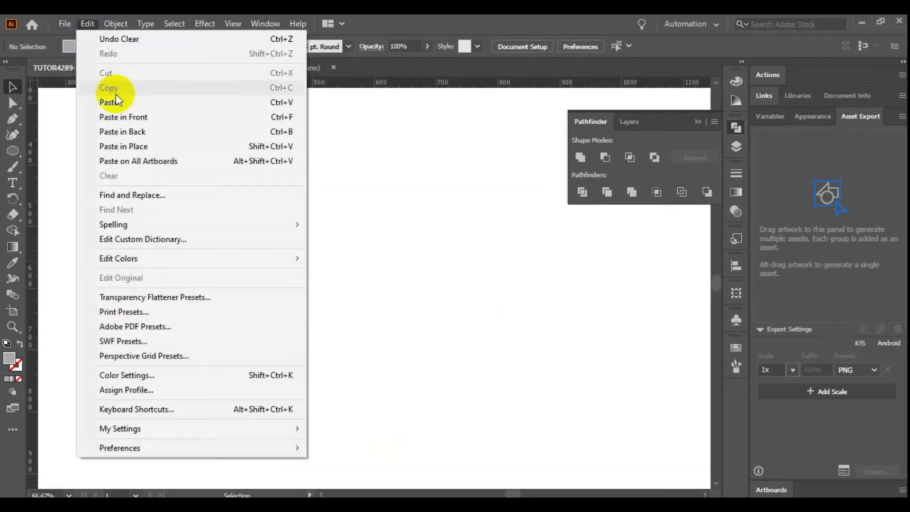
pyautogui.click(115, 103)
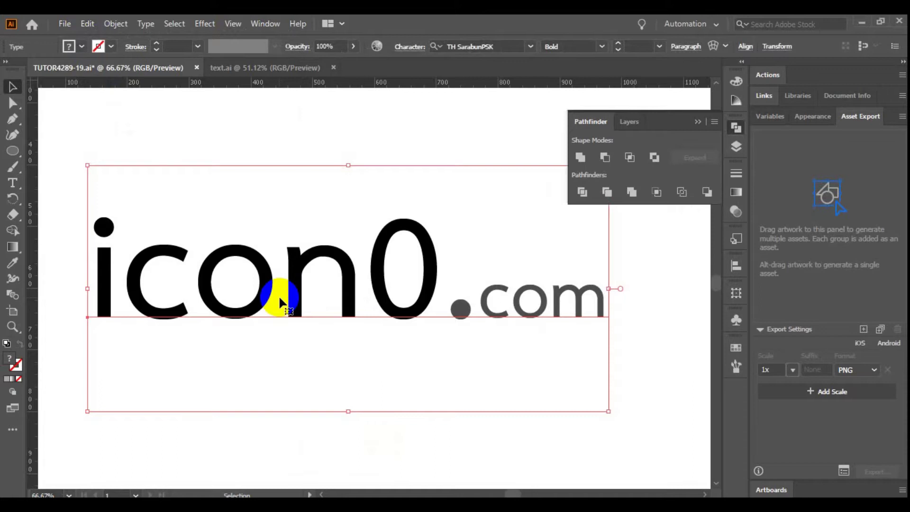
# Retype the pasted icon0.com text as 'FREE' and move it toward the artboard centre
pyautogui.click(13, 185)
pyautogui.moveTo(112, 240); pyautogui.dragTo(615, 264)
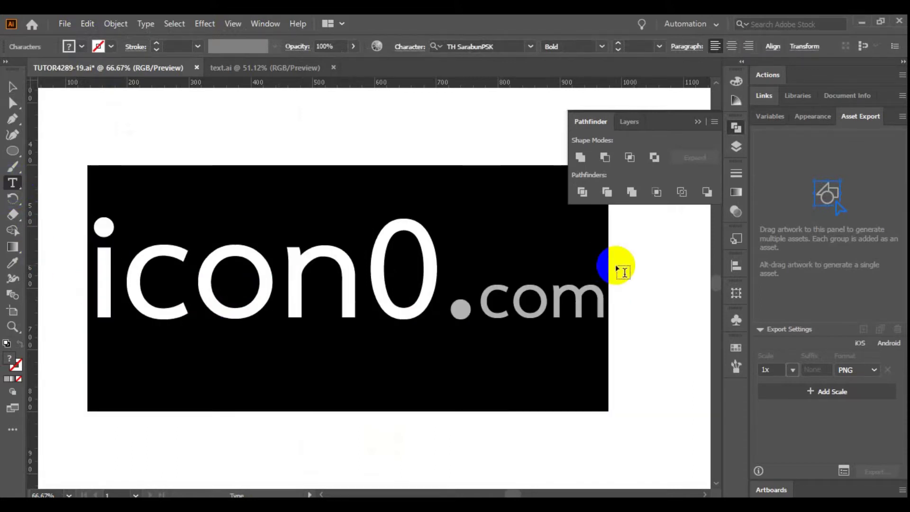
pyautogui.write('F')
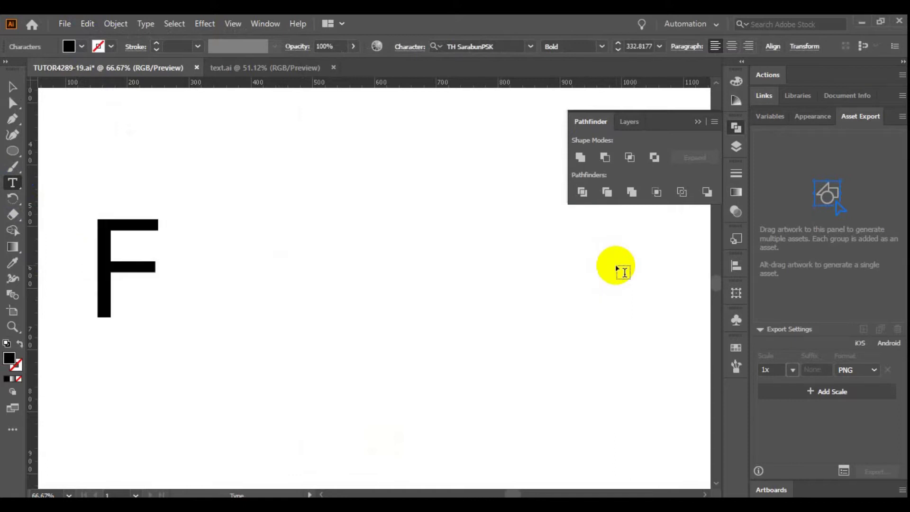
pyautogui.write('RE')
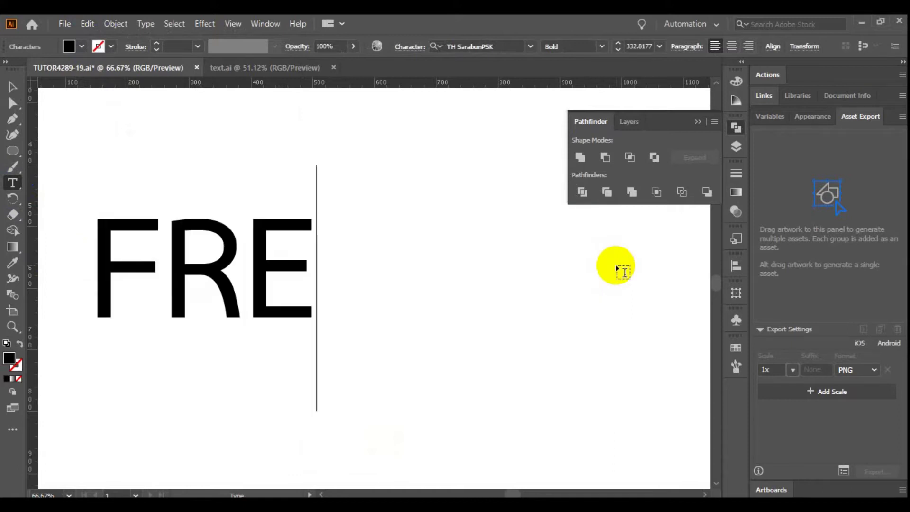
pyautogui.write('E')
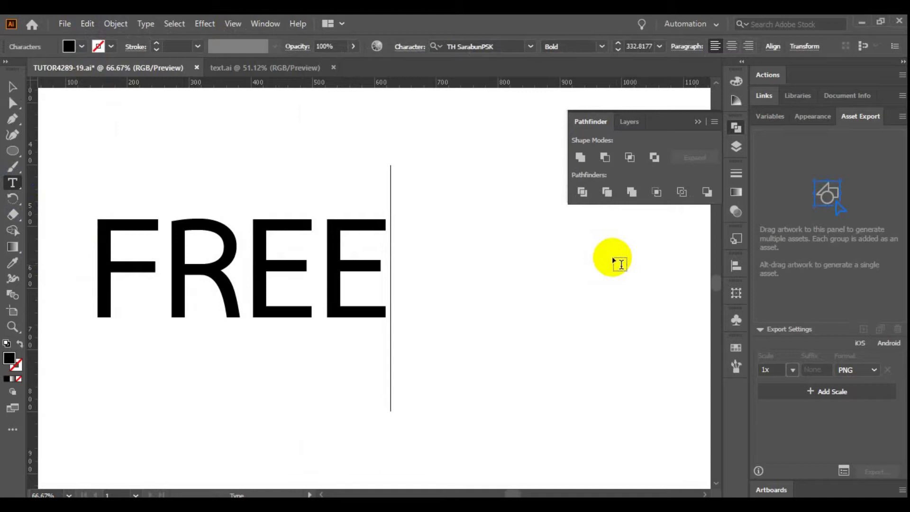
pyautogui.click(12, 87)
pyautogui.moveTo(255, 278); pyautogui.dragTo(419, 293)
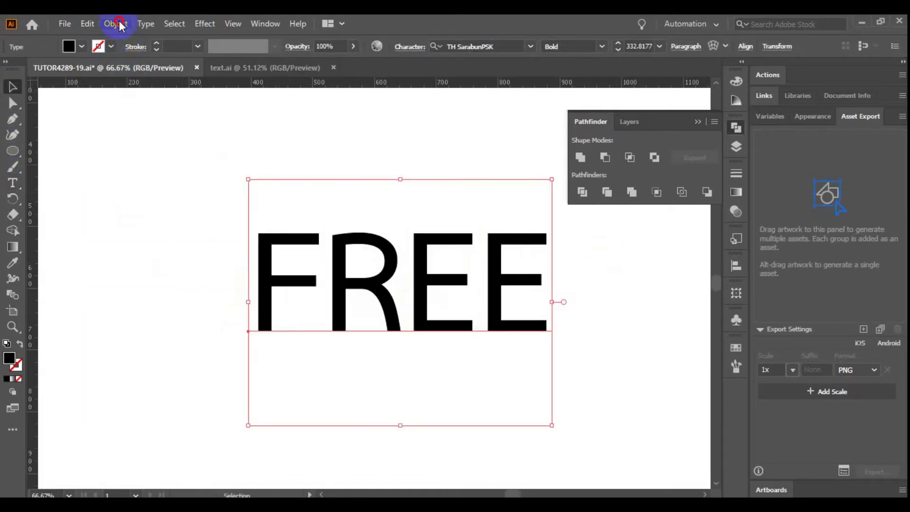
# Expand the FREE text into outline shapes
pyautogui.click(117, 24)
pyautogui.click(170, 176)
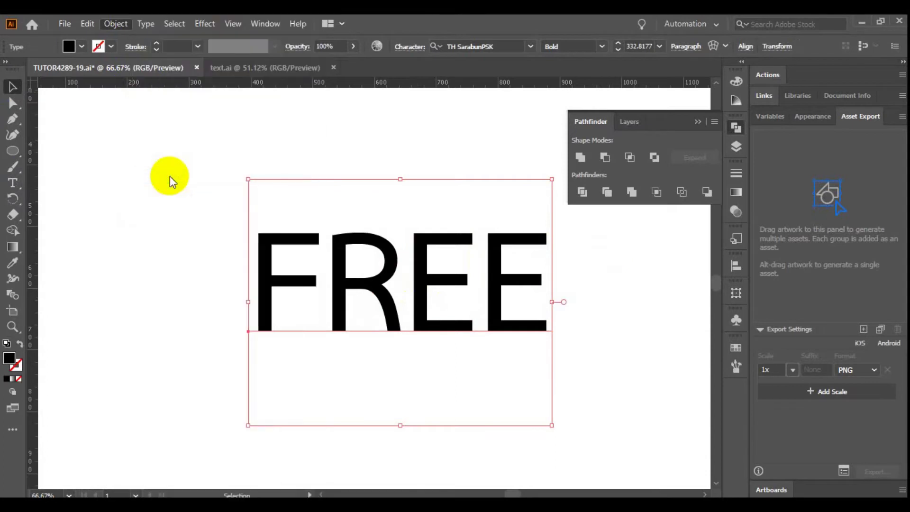
pyautogui.click(429, 335)
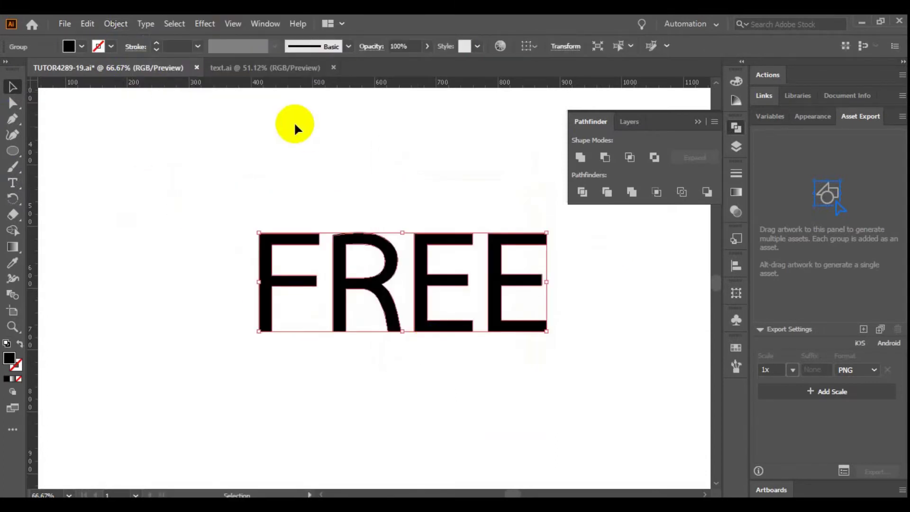
# Apply a 5 pt Round brush, expand its appearance, and unite the letters into one shape
pyautogui.click(348, 48)
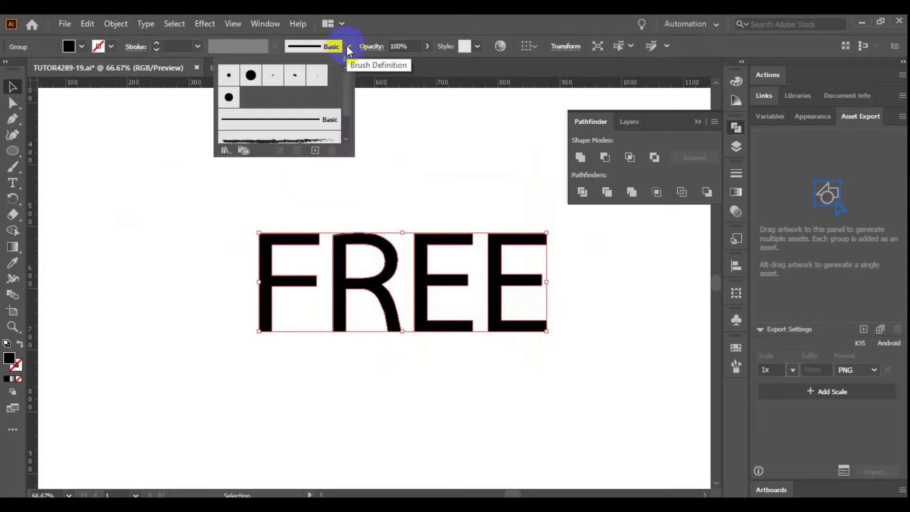
pyautogui.click(229, 77)
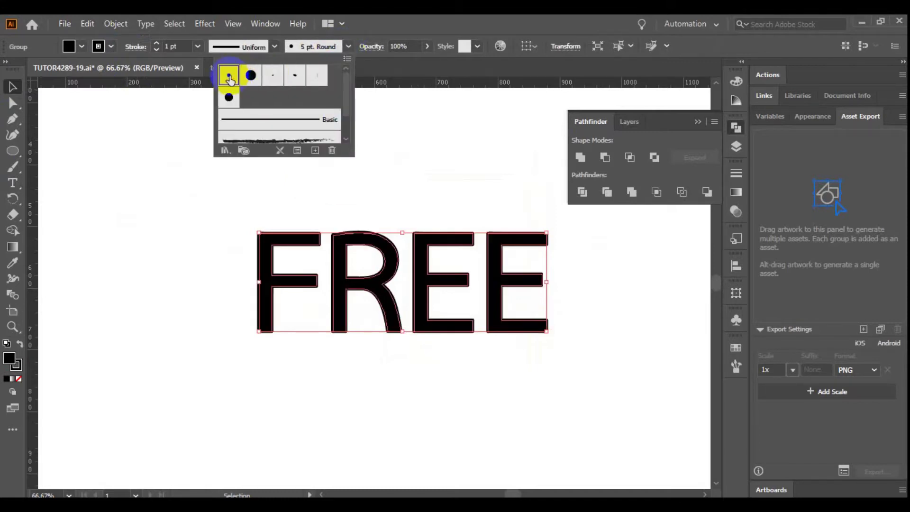
pyautogui.click(116, 23)
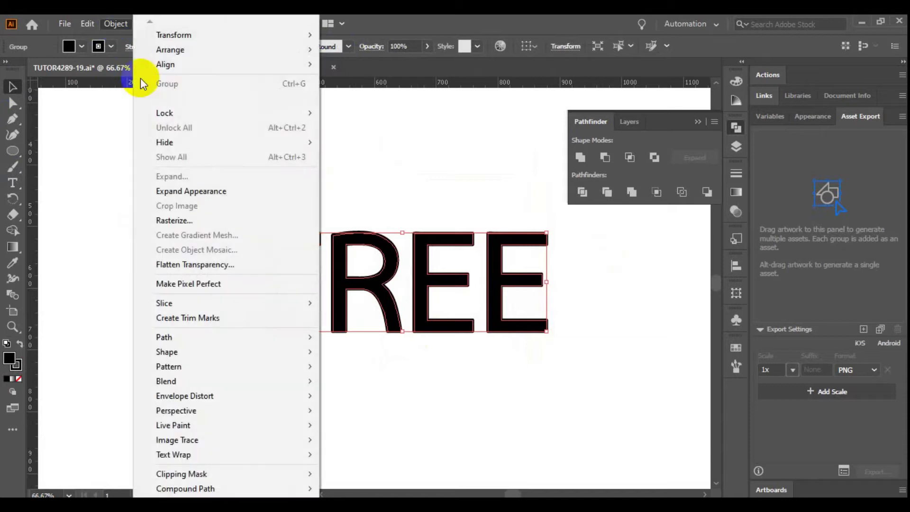
pyautogui.click(185, 191)
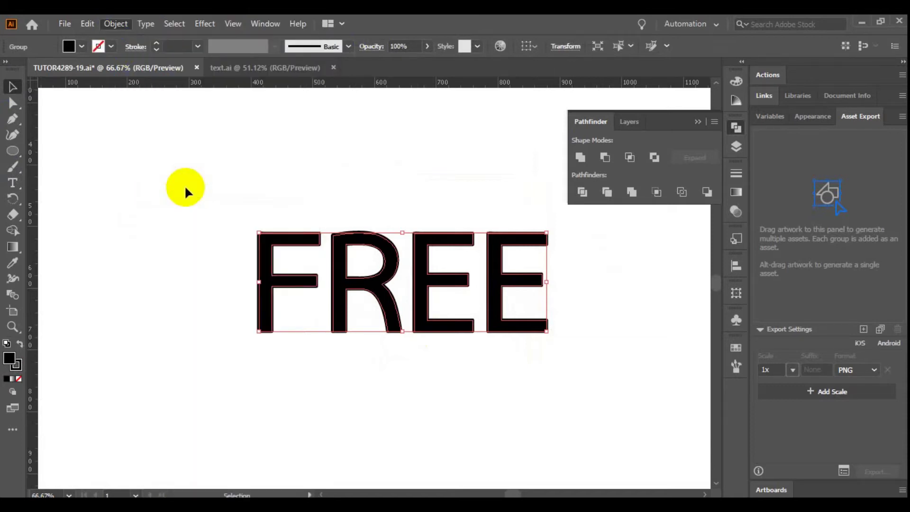
pyautogui.click(571, 157)
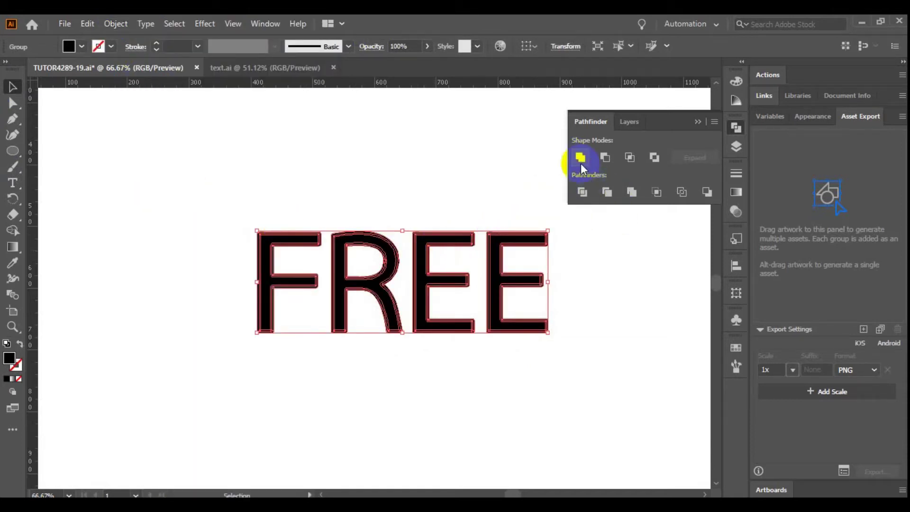
# Move FREE to the lower right and draw a large red-filled circle at upper left
pyautogui.moveTo(423, 261); pyautogui.dragTo(560, 384)
pyautogui.click(13, 150)
pyautogui.moveTo(162, 137); pyautogui.dragTo(394, 368)
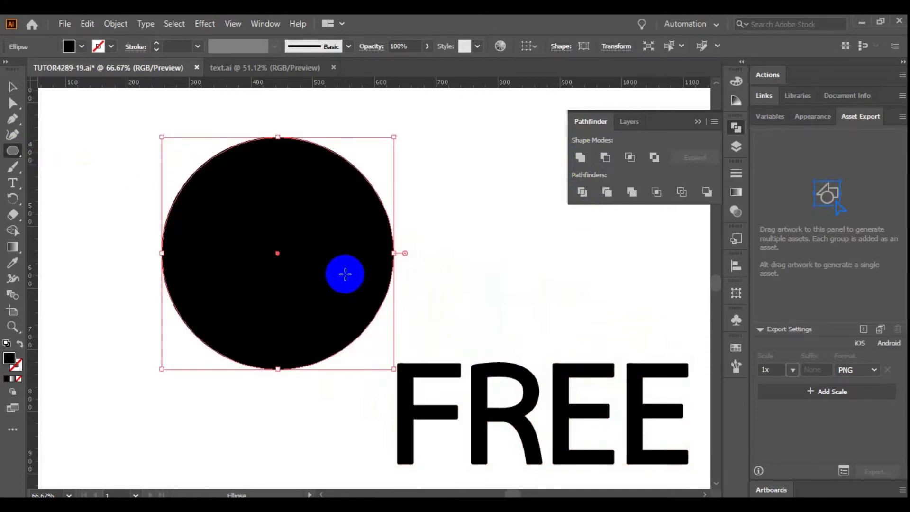
pyautogui.click(82, 46)
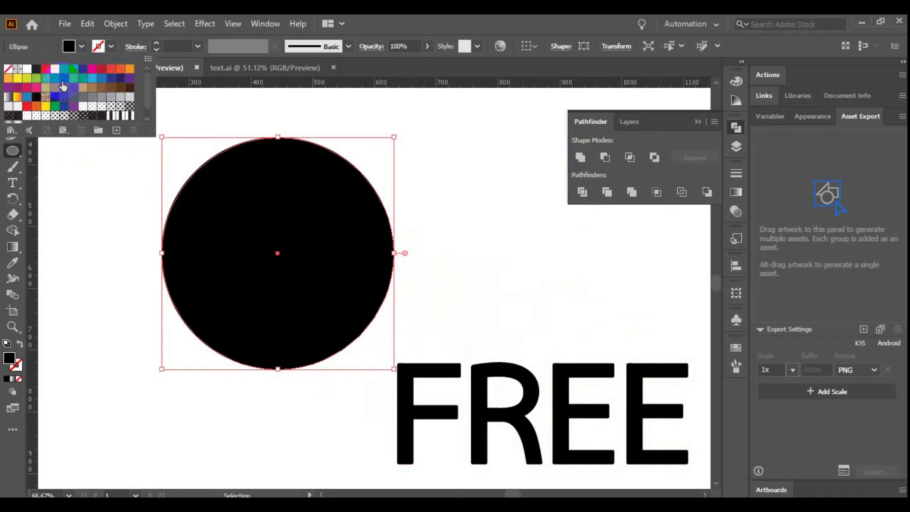
pyautogui.click(48, 79)
pyautogui.click(388, 23)
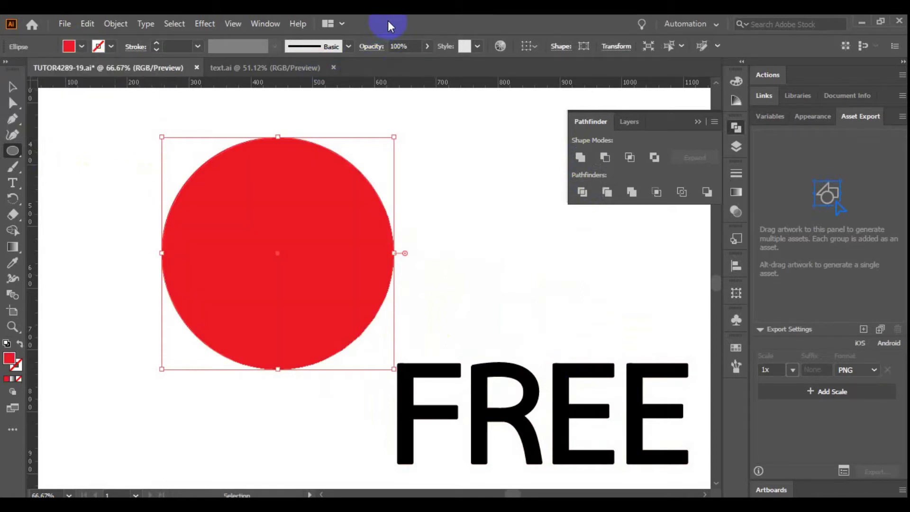
pyautogui.click(207, 22)
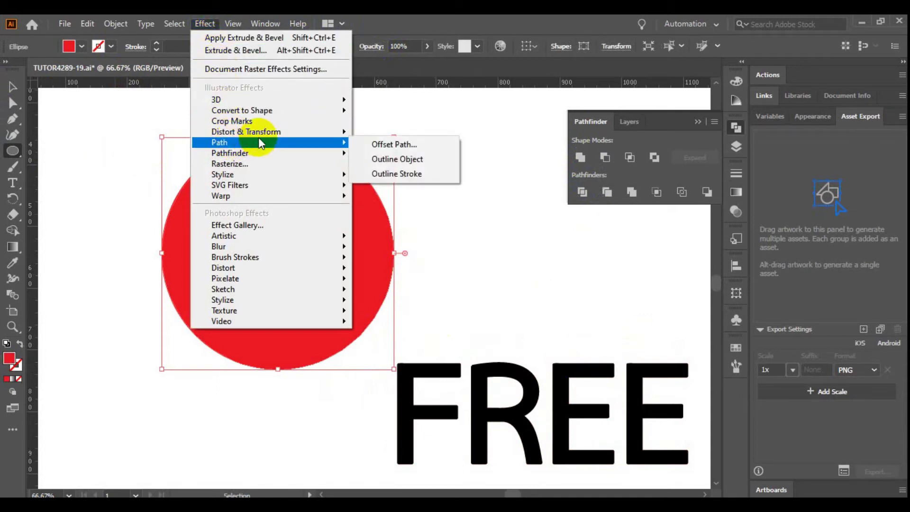
# Give the circle a Zig Zag effect: size 8 px, 14 ridges per segment, corner points
pyautogui.moveTo(246, 132)
pyautogui.click(394, 223)
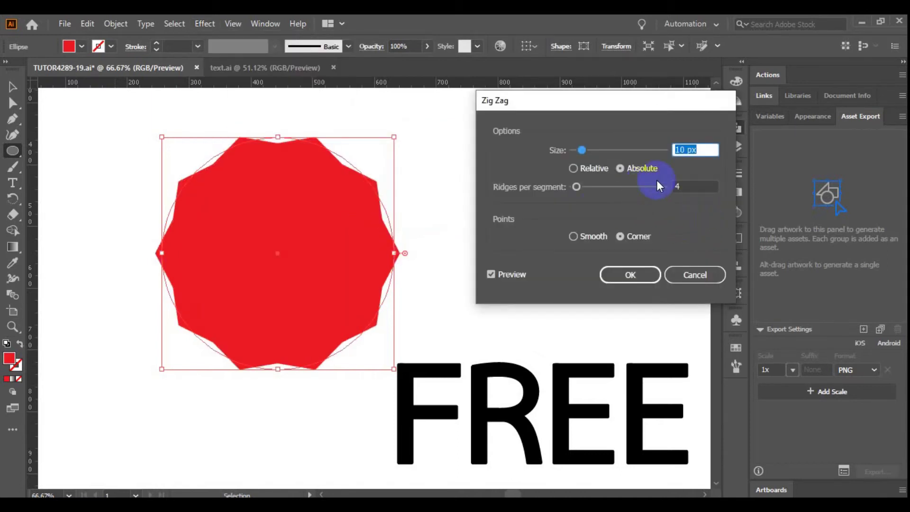
pyautogui.moveTo(581, 150)
pyautogui.mouseDown()
pyautogui.moveTo(593, 151)
pyautogui.moveTo(578, 151)
pyautogui.mouseUp()
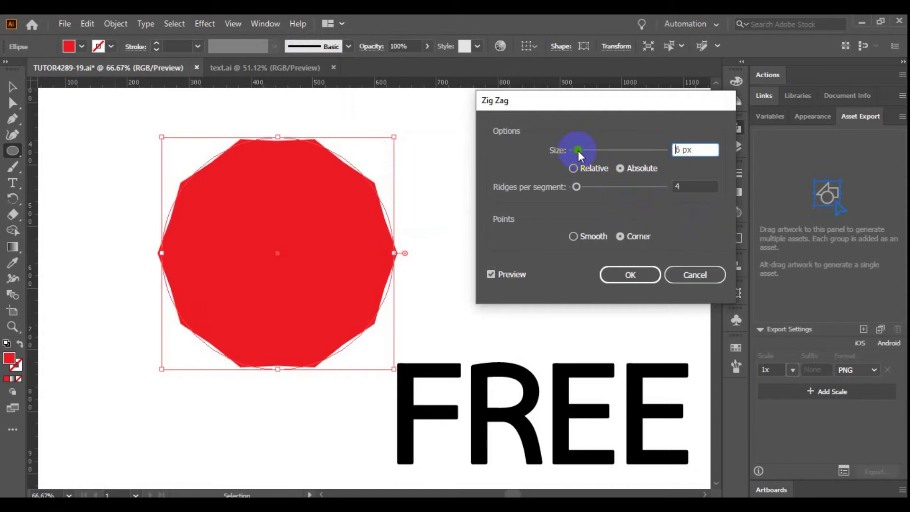
pyautogui.click(579, 186)
pyautogui.moveTo(579, 186); pyautogui.dragTo(589, 186)
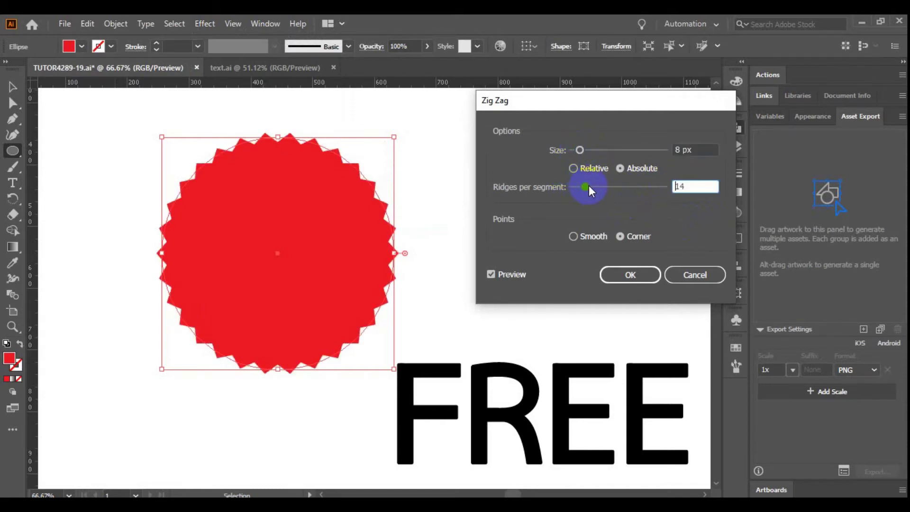
pyautogui.click(574, 236)
pyautogui.click(621, 236)
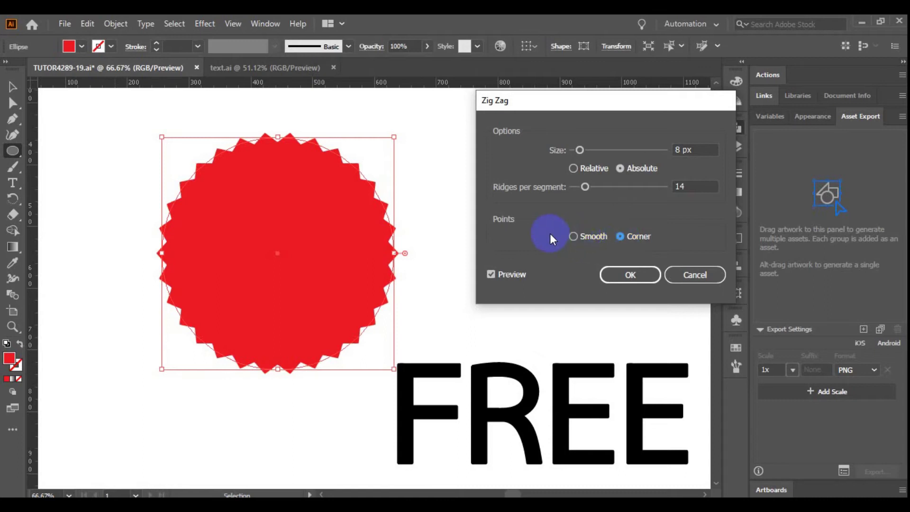
pyautogui.click(626, 275)
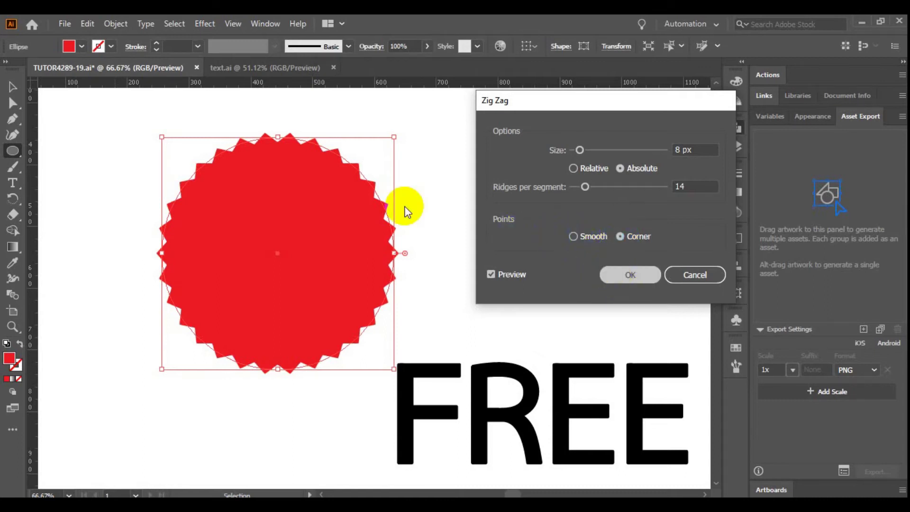
# Expand the zig-zag appearance into paths and nudge the starburst slightly right
pyautogui.click(119, 25)
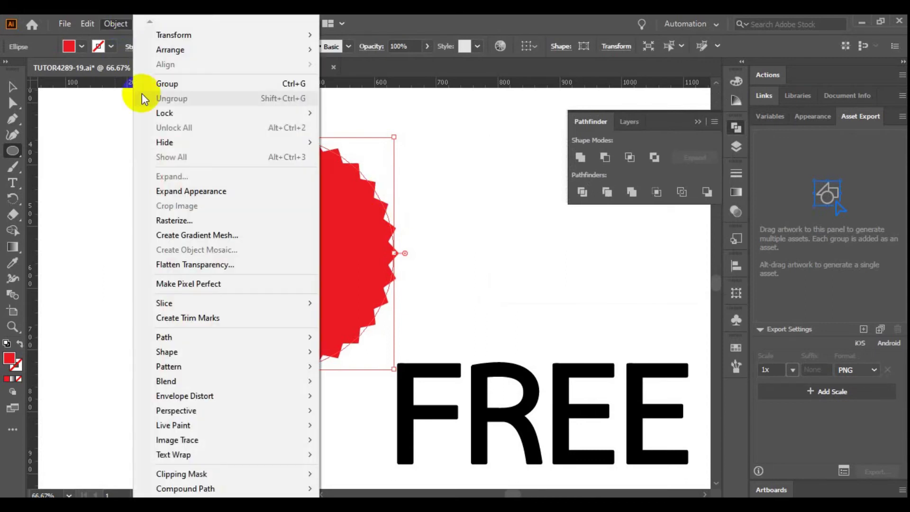
pyautogui.click(164, 191)
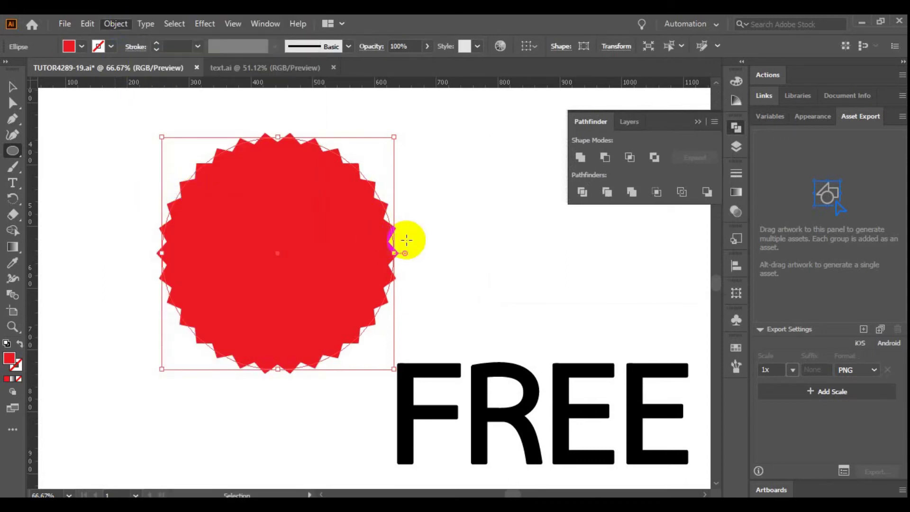
pyautogui.click(13, 87)
pyautogui.moveTo(308, 227); pyautogui.dragTo(313, 227)
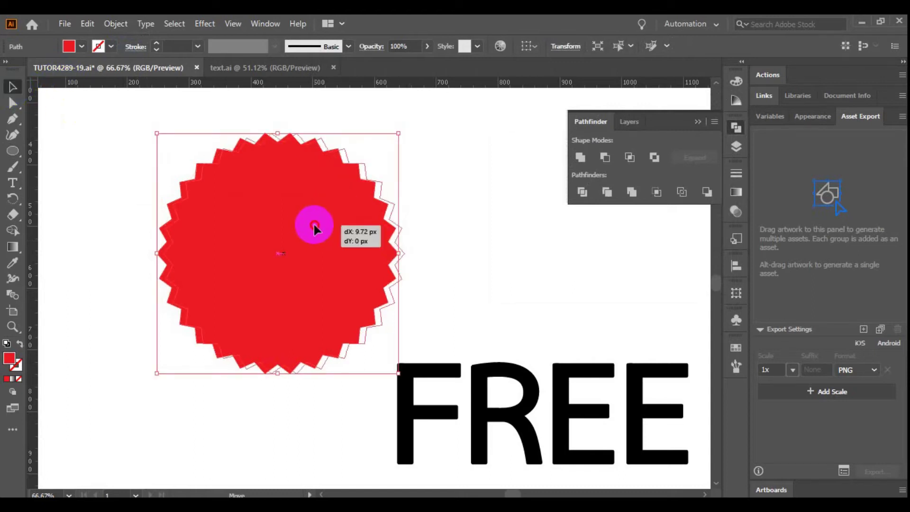
# Drag FREE over the starburst, then return it to the lower right
pyautogui.click(488, 386)
pyautogui.moveTo(488, 386); pyautogui.dragTo(277, 229)
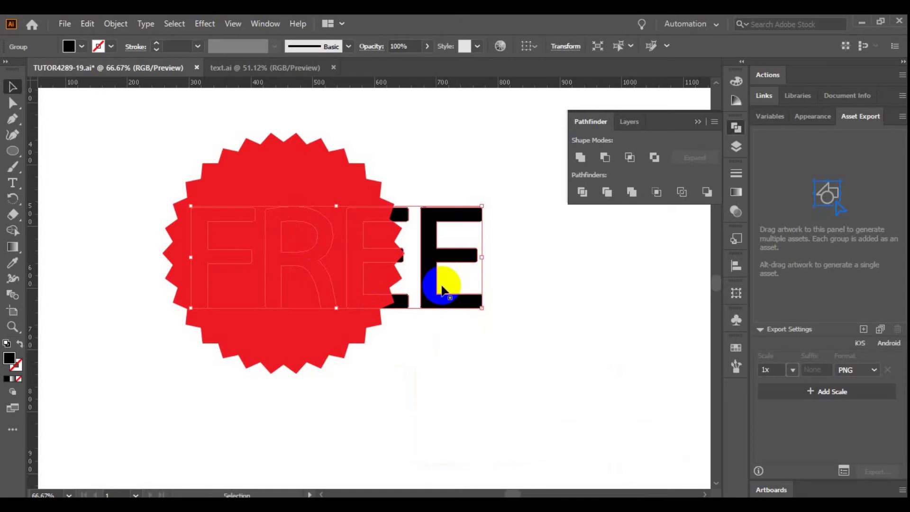
pyautogui.moveTo(427, 267)
pyautogui.mouseDown()
pyautogui.moveTo(619, 433)
pyautogui.moveTo(622, 419)
pyautogui.mouseUp()
# Copy and paste the FREE group, placing the copy onto the starburst
pyautogui.click(95, 22)
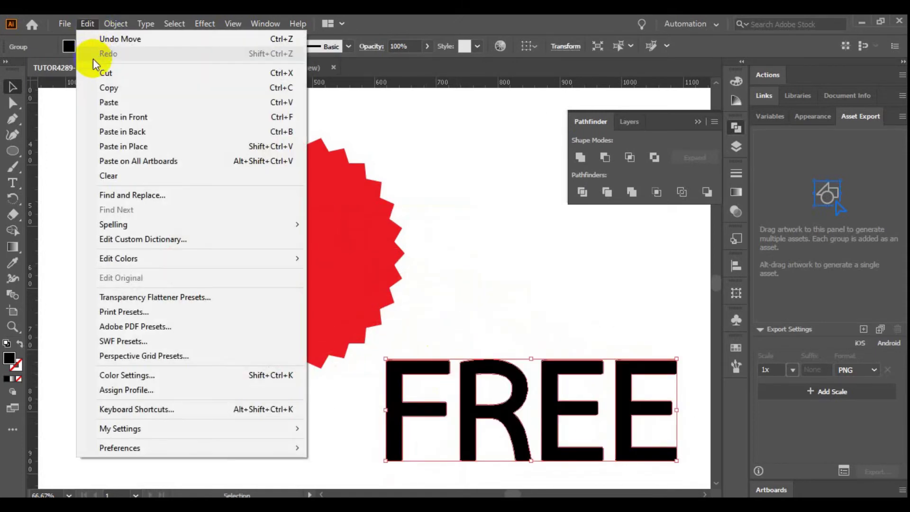
pyautogui.click(105, 87)
pyautogui.click(79, 23)
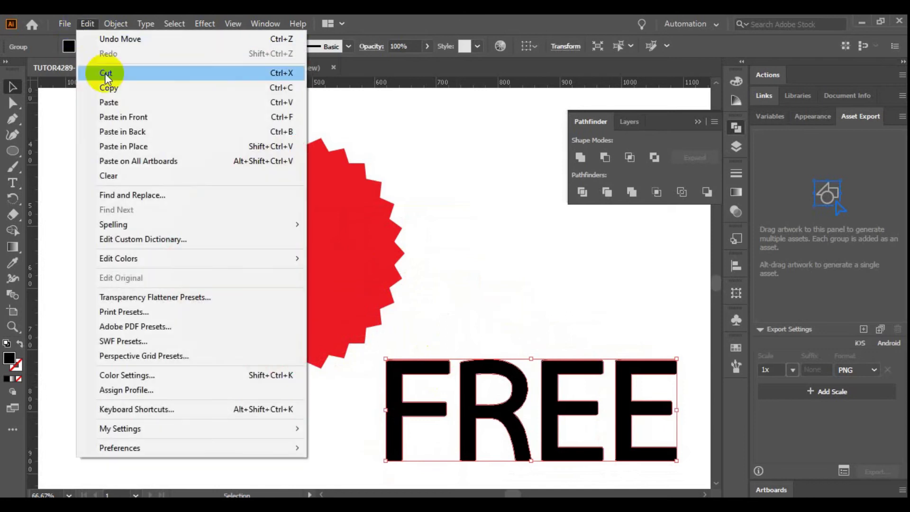
pyautogui.click(115, 97)
pyautogui.moveTo(462, 330); pyautogui.dragTo(373, 256)
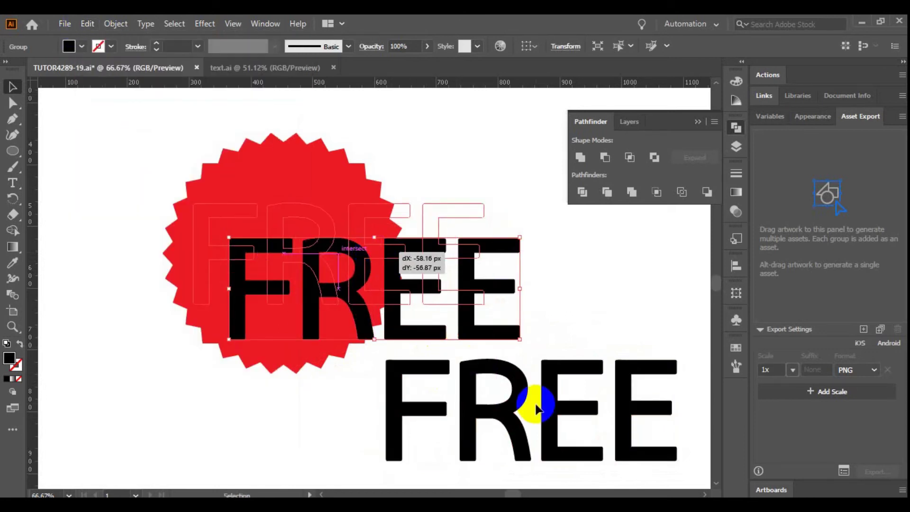
# Delete the original lower FREE and shrink the copy to fit inside the starburst
pyautogui.click(524, 401)
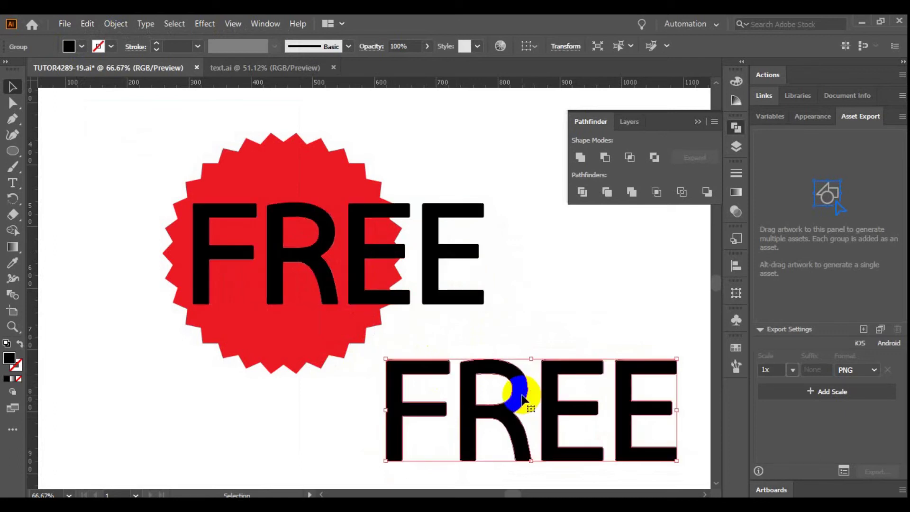
pyautogui.click(471, 244)
pyautogui.click(433, 245)
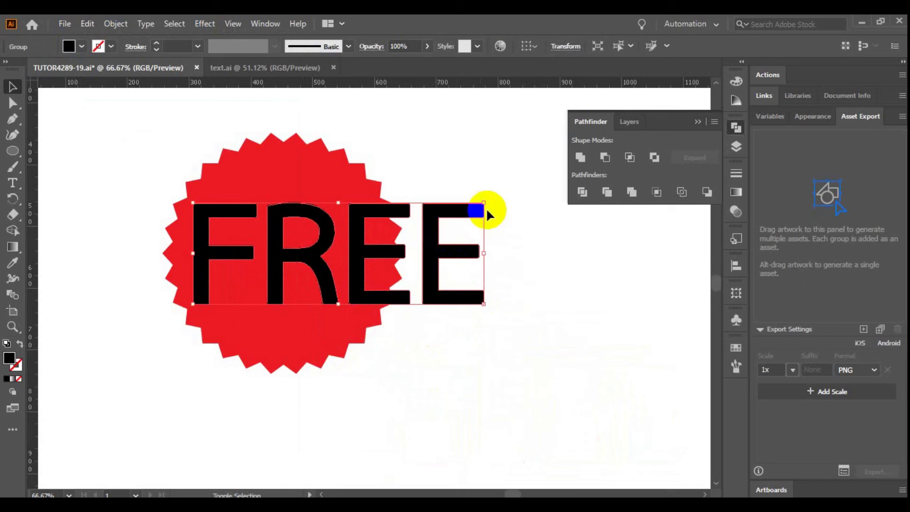
pyautogui.moveTo(484, 302); pyautogui.dragTo(431, 270)
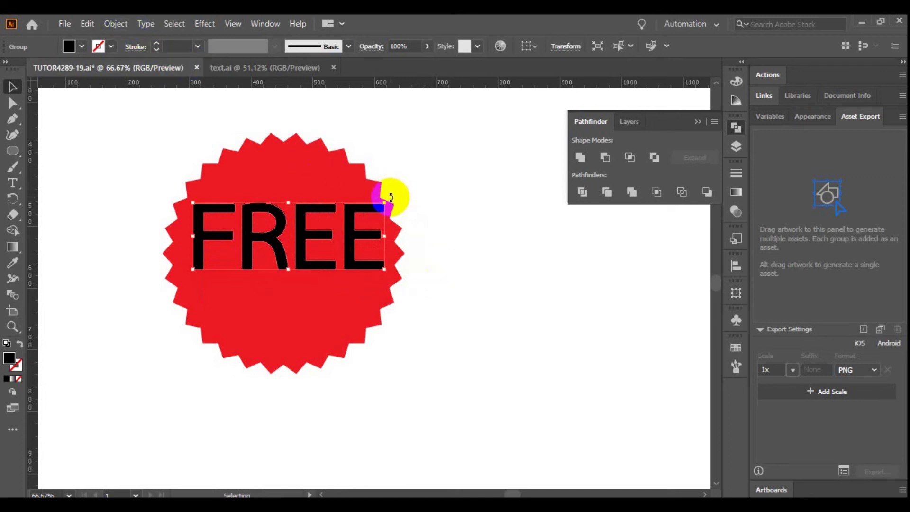
# Tilt FREE about 7 degrees and move it down to centre it on the starburst
pyautogui.moveTo(391, 196)
pyautogui.mouseDown()
pyautogui.moveTo(376, 138)
pyautogui.moveTo(393, 158)
pyautogui.mouseUp()
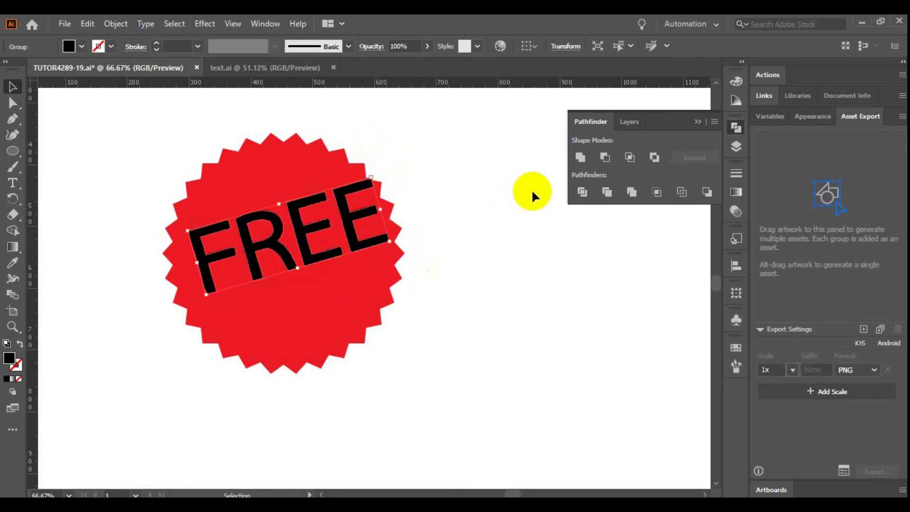
pyautogui.moveTo(317, 260); pyautogui.dragTo(309, 271)
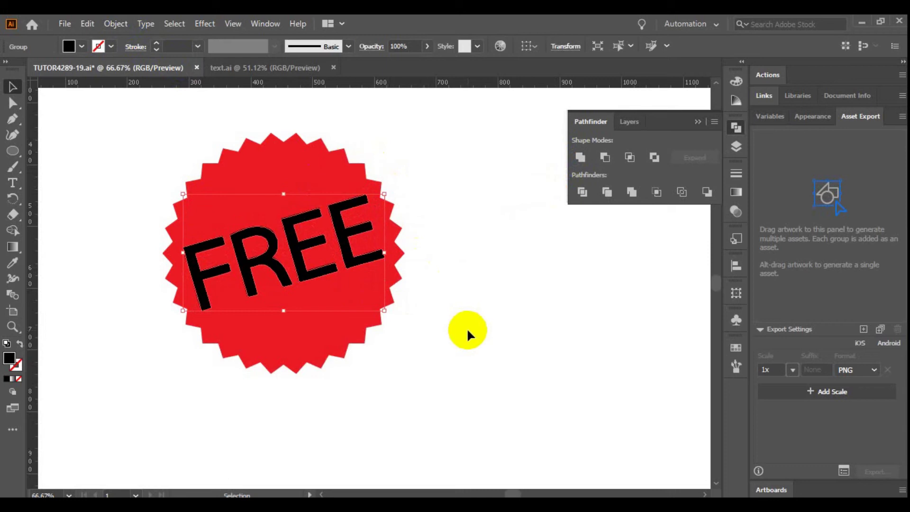
pyautogui.click(580, 158)
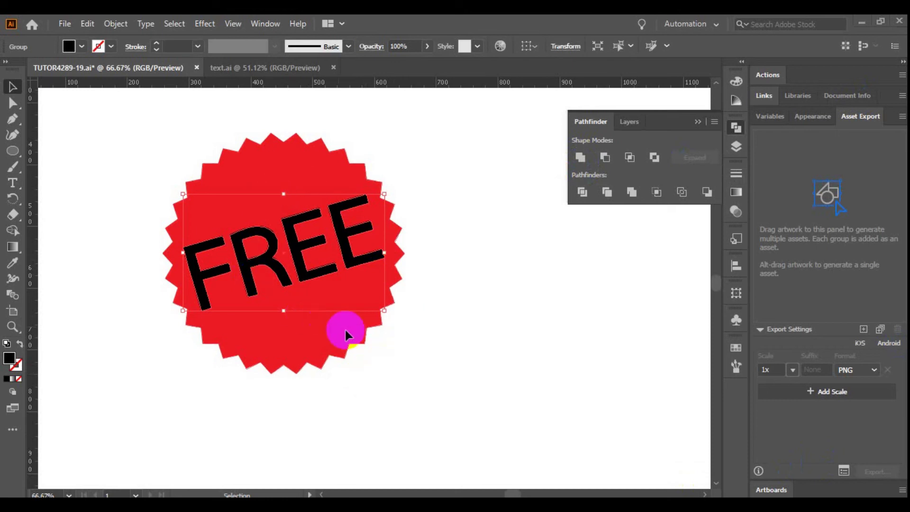
# Select the starburst and FREE together and apply Pathfinder Minus Front to knock out the lettering
pyautogui.click(408, 346)
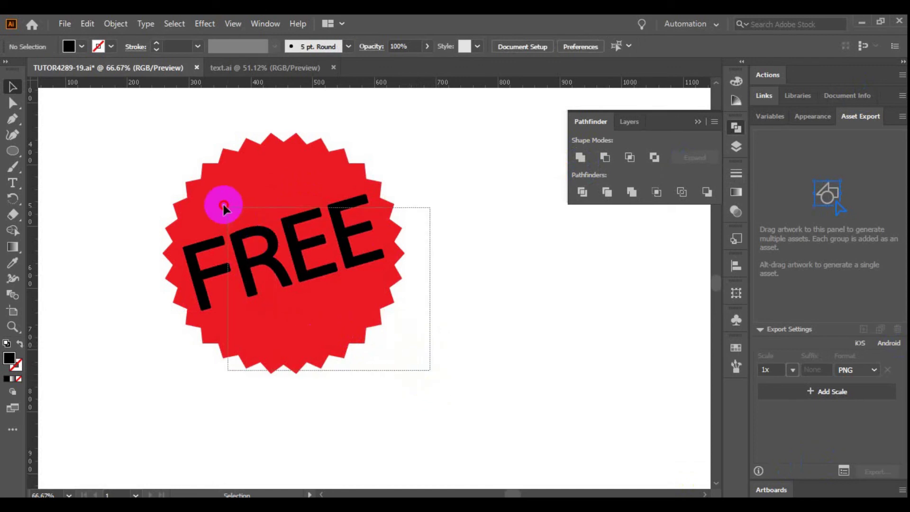
pyautogui.moveTo(428, 376); pyautogui.dragTo(160, 149)
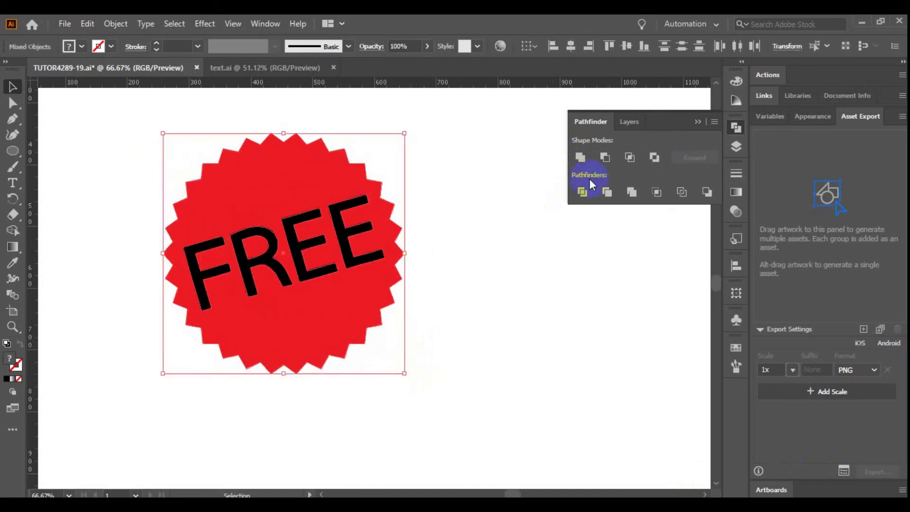
pyautogui.click(601, 162)
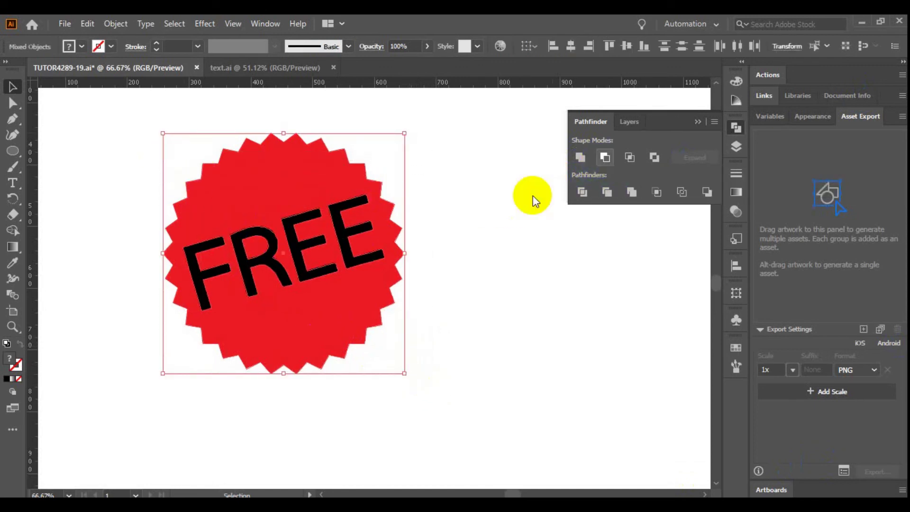
pyautogui.click(423, 286)
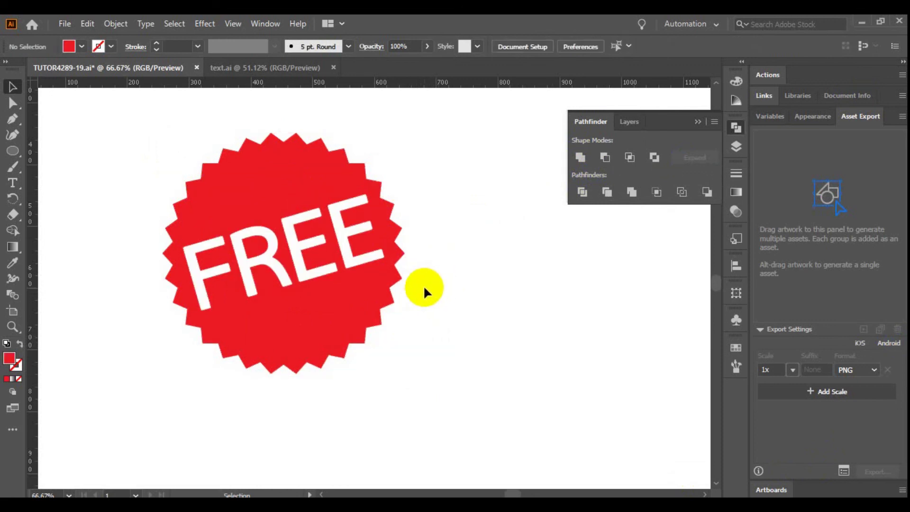
# Move the FREE badge up and left and enlarge it to about 585 px wide
pyautogui.moveTo(390, 301); pyautogui.dragTo(360, 307)
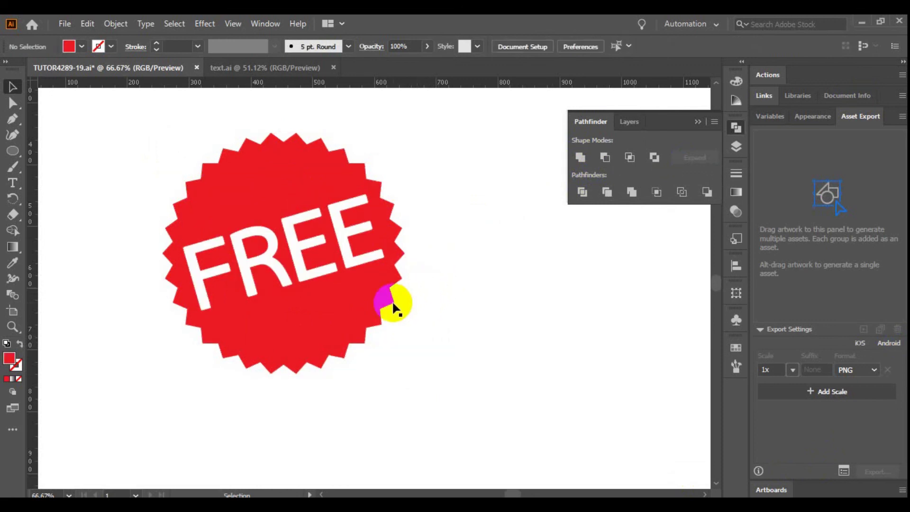
pyautogui.click(360, 307)
pyautogui.moveTo(342, 307); pyautogui.dragTo(303, 283)
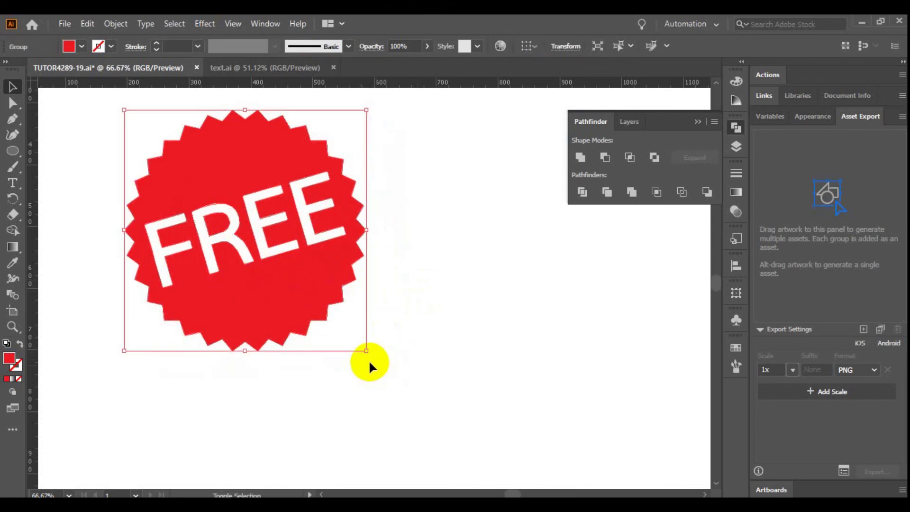
pyautogui.moveTo(366, 351); pyautogui.dragTo(488, 473)
pyautogui.click(552, 330)
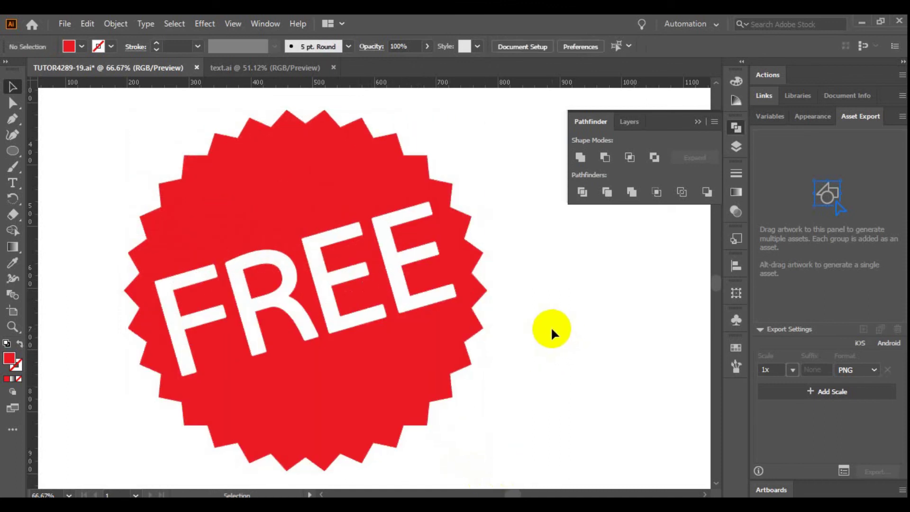